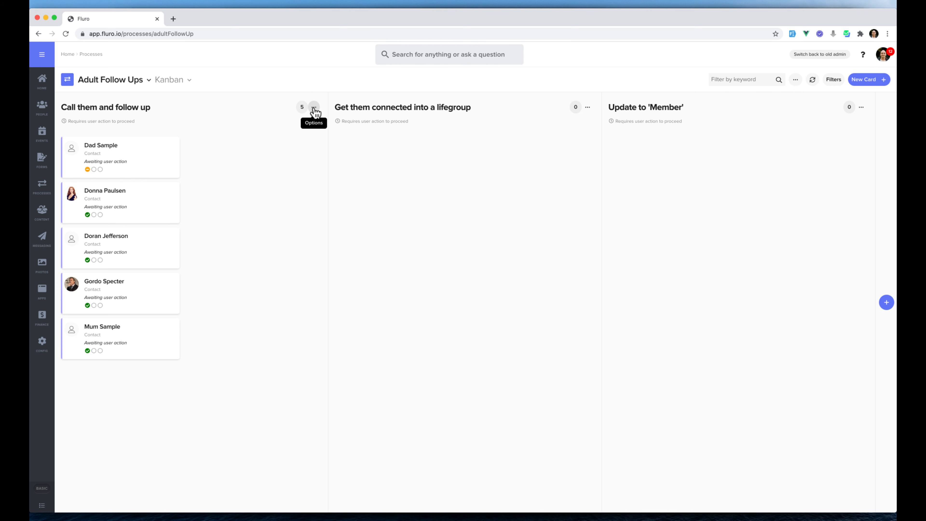
Step: Edit the settings of the "Call them and follow up" column and enable advanced logic for it
left_click(314, 109)
left_click(272, 124)
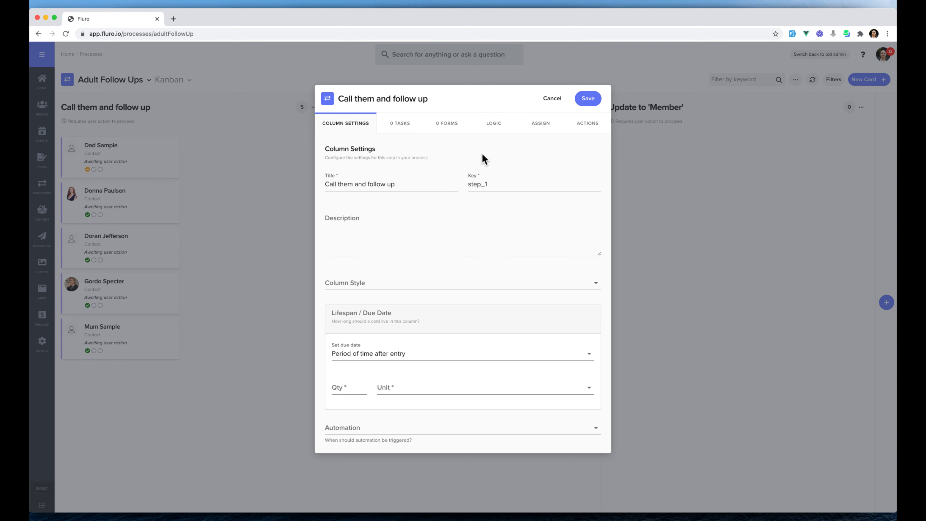
left_click(494, 126)
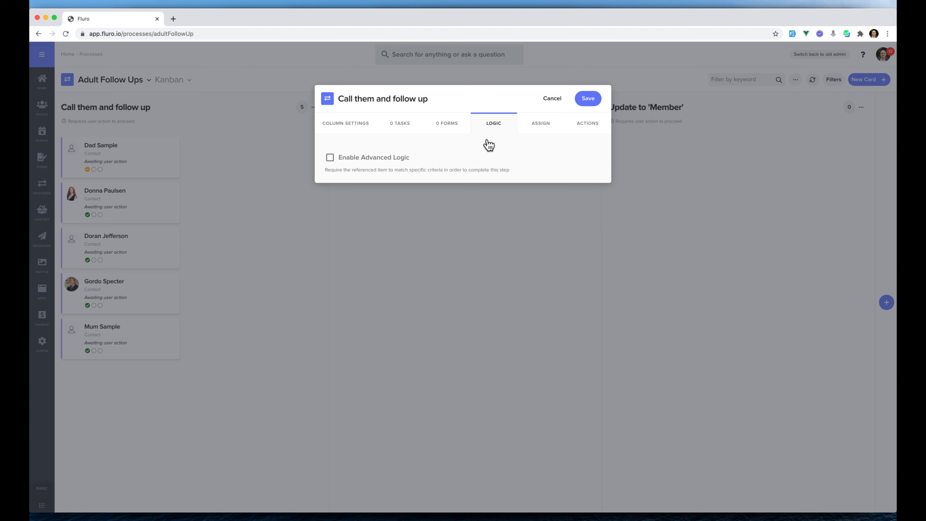
left_click(379, 159)
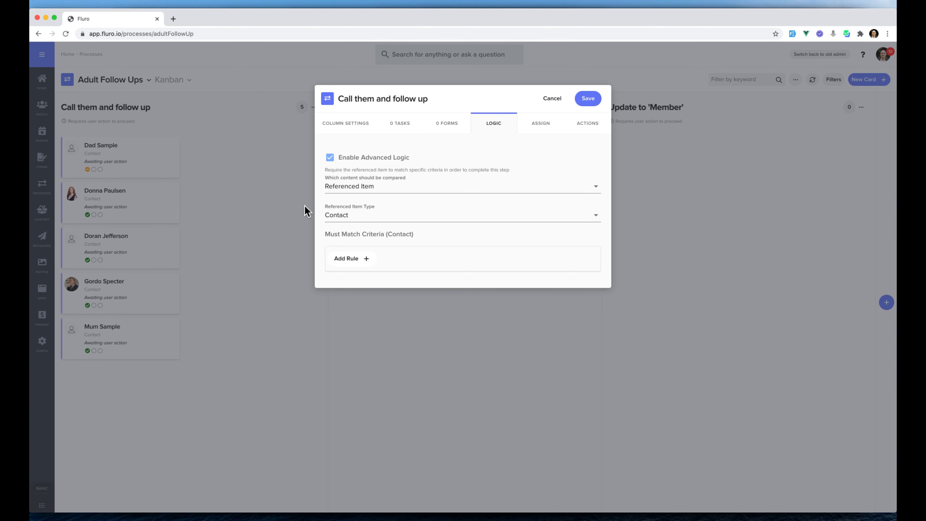
Step: Try Key Contacts and Card Itself as the content compared by the logic, then return it to Referenced Item
left_click(436, 186)
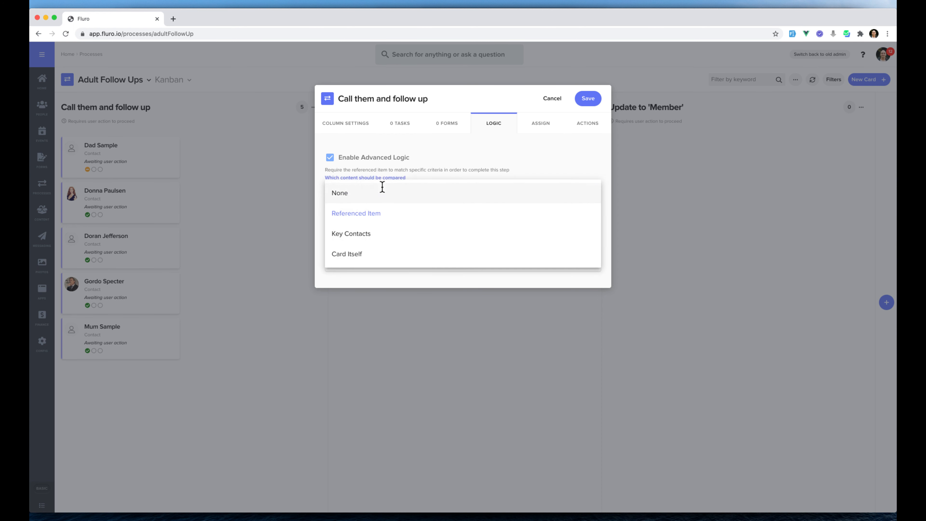
left_click(381, 237)
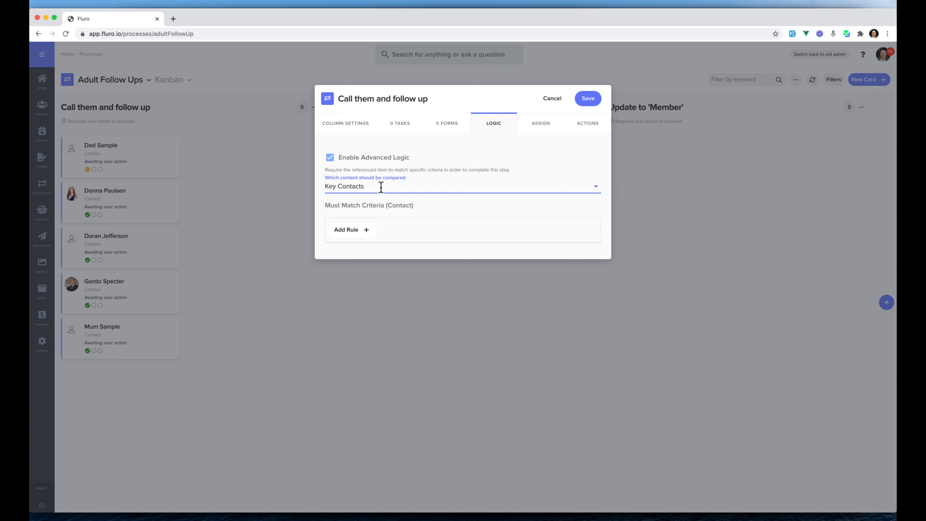
left_click(379, 187)
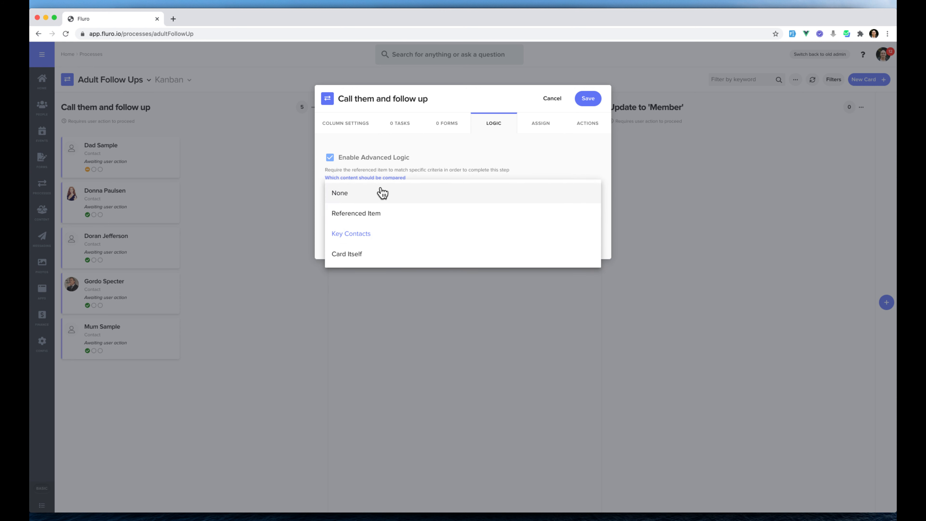
left_click(379, 259)
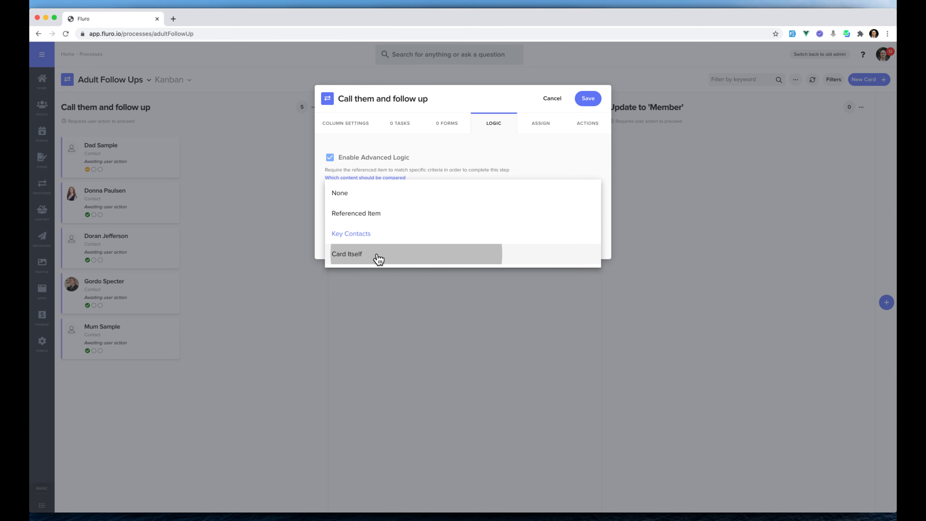
left_click(379, 186)
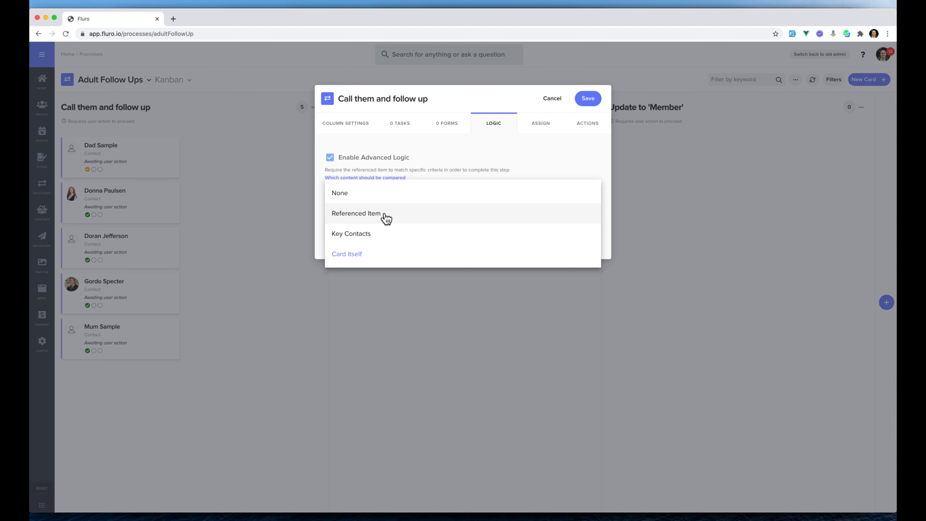
left_click(387, 232)
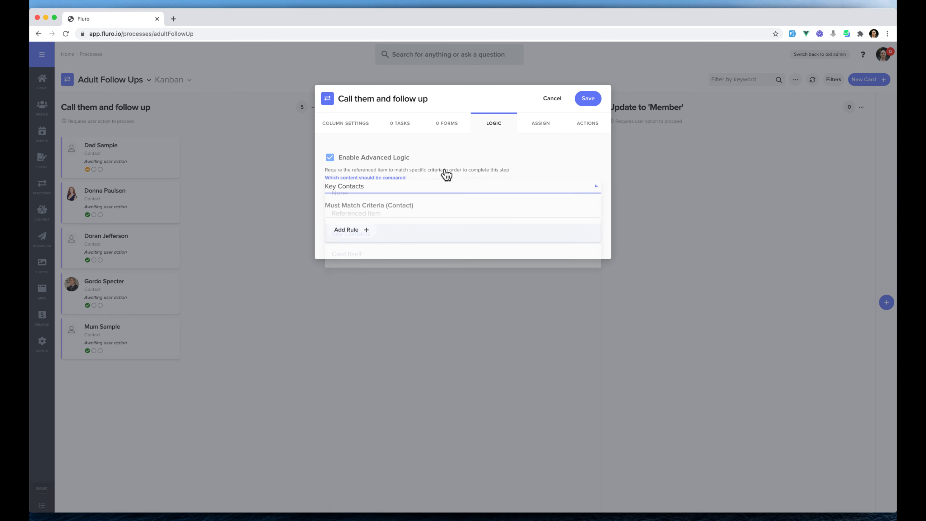
left_click(397, 186)
left_click(393, 208)
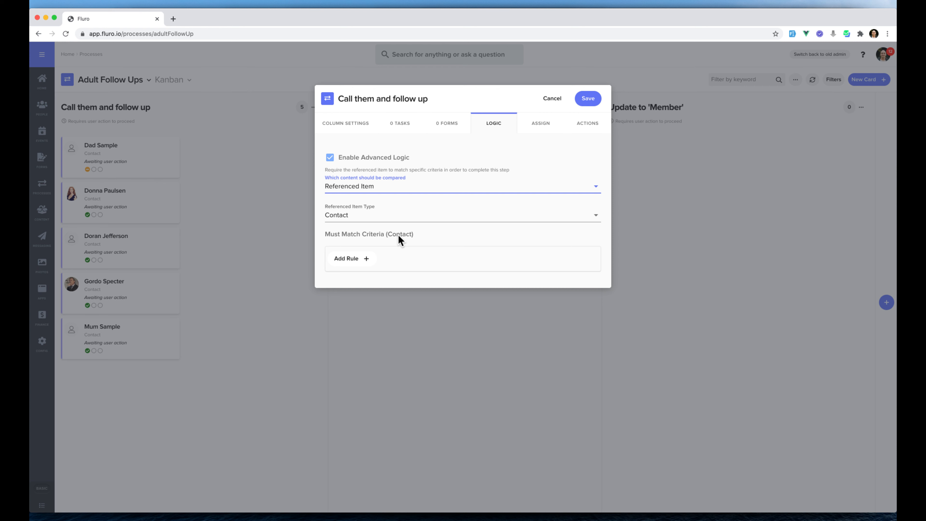
Step: Add a rule requiring the contact's Attendance > Total times checked in to be greater than 3
left_click(357, 259)
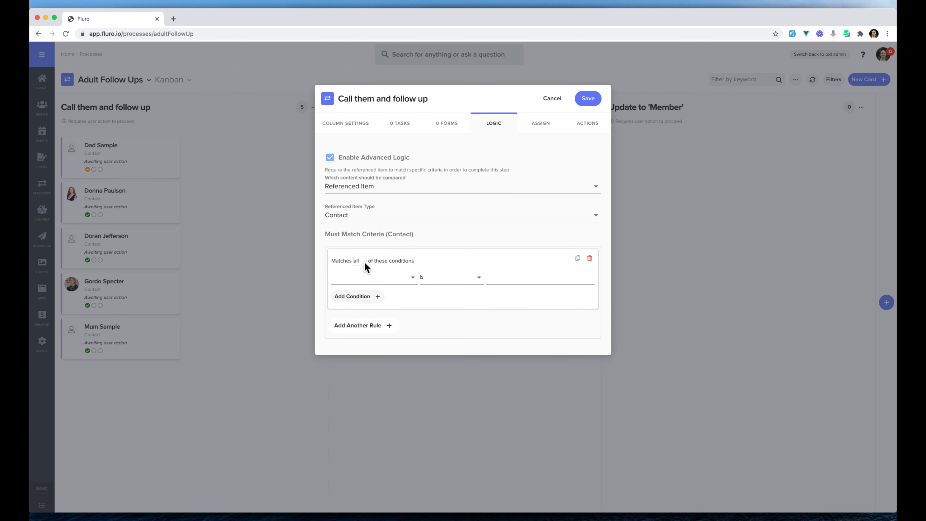
left_click(382, 278)
type("total")
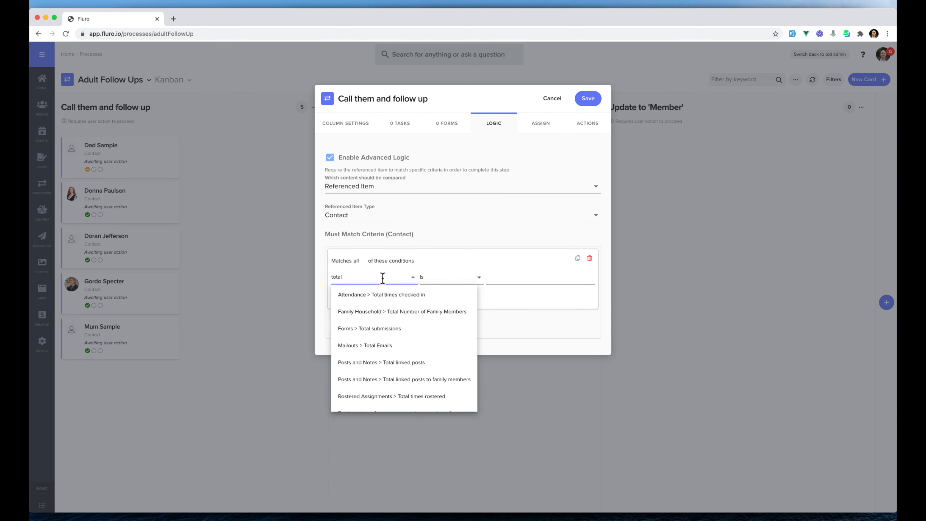
left_click(405, 295)
left_click(454, 282)
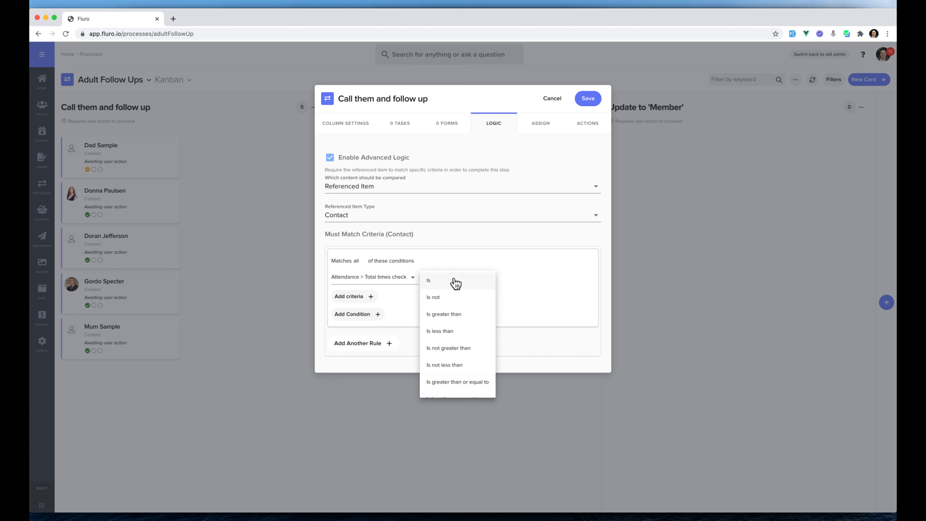
left_click(461, 315)
left_click(529, 277)
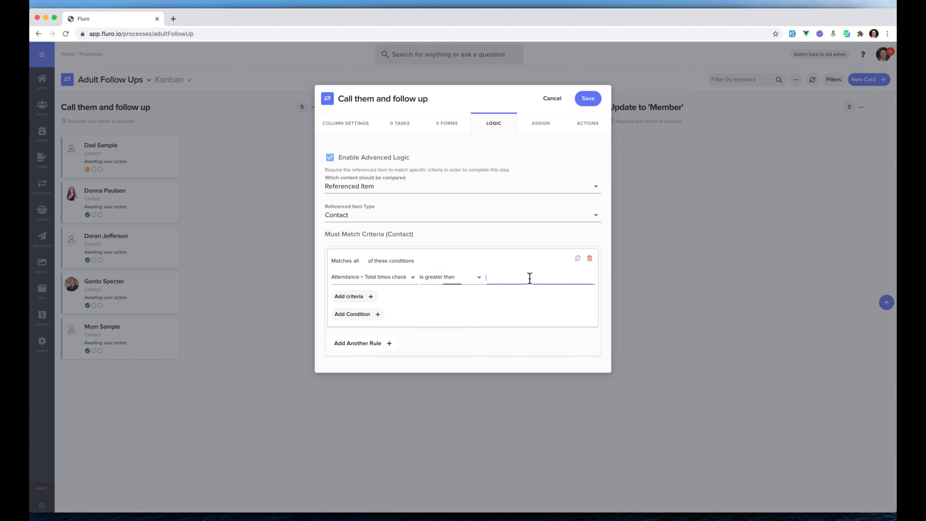
type("3")
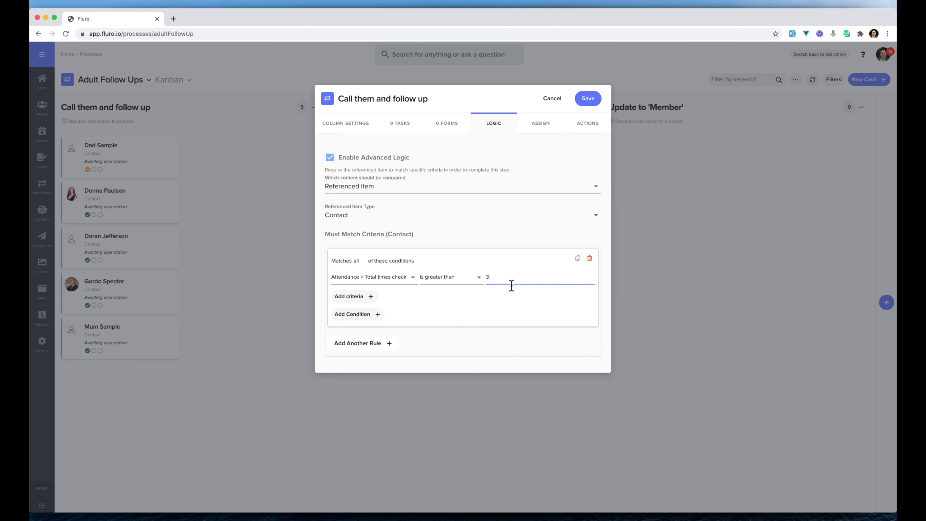
Step: Restrict the attendance condition to events whose Event Type (Definition) is one of Service
left_click(365, 297)
left_click(376, 305)
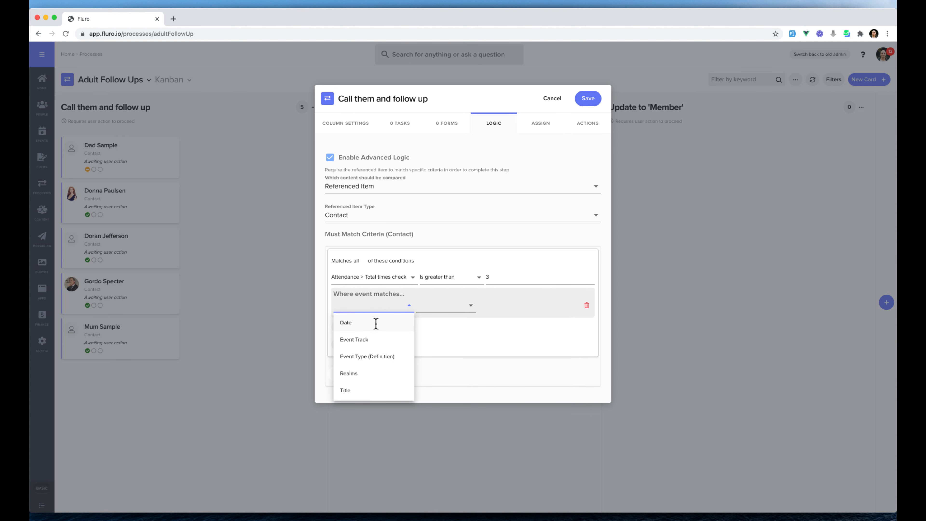
left_click(374, 357)
left_click(441, 305)
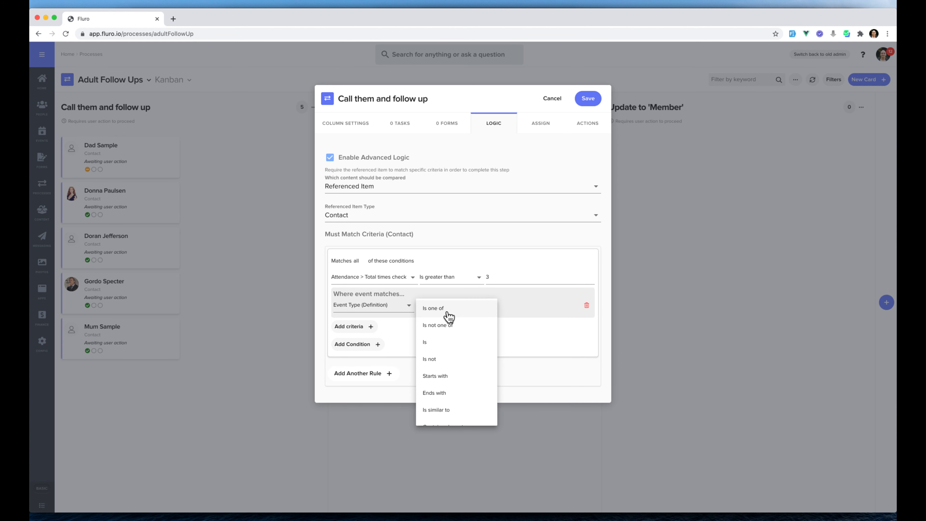
left_click(451, 310)
left_click(536, 305)
left_click(518, 356)
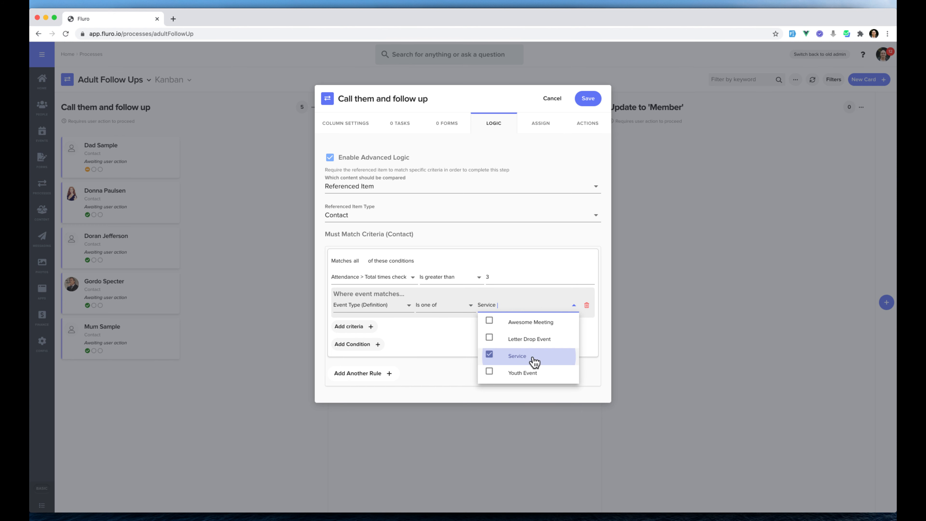
left_click(420, 343)
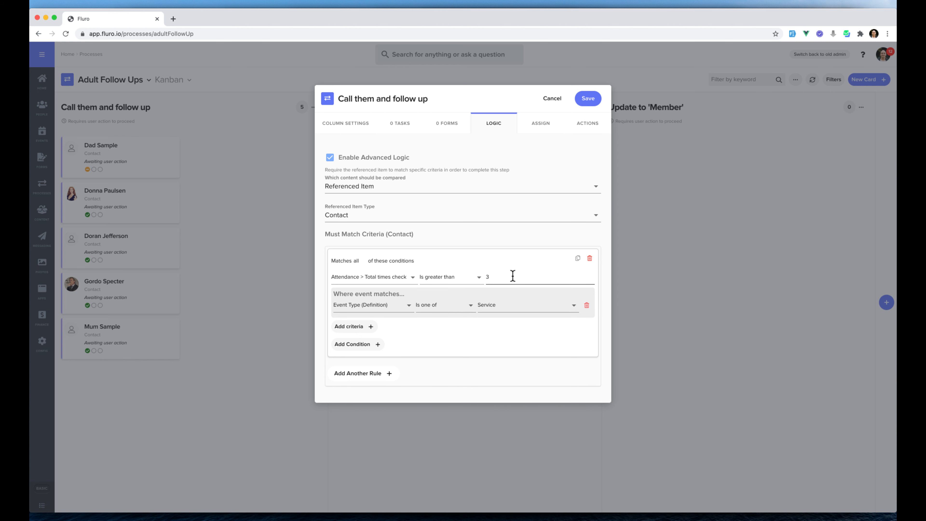
Step: Add an event criterion requiring the Date to be in the last 12 months, and save the column
left_click(361, 327)
left_click(374, 324)
left_click(375, 339)
left_click(459, 324)
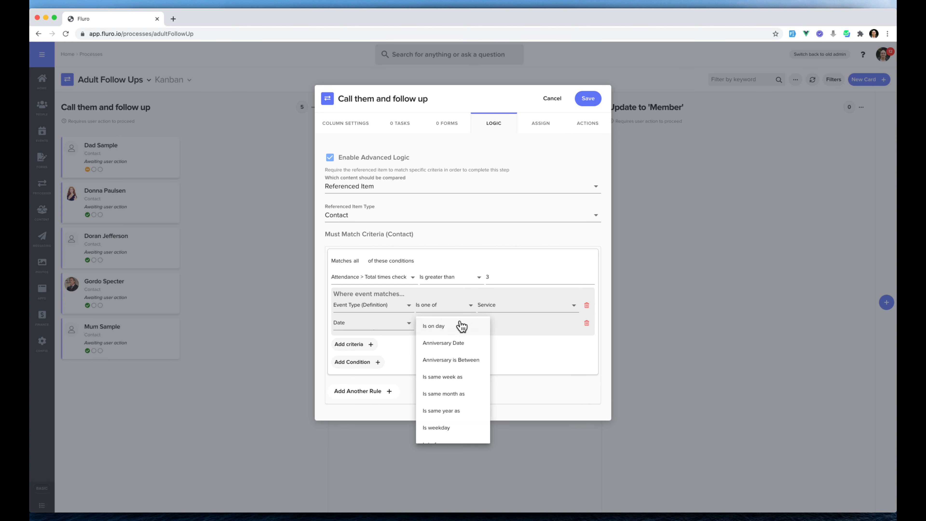
scroll(461, 386, "down", 5)
left_click(456, 397)
left_click(502, 324)
type("12")
left_click(554, 323)
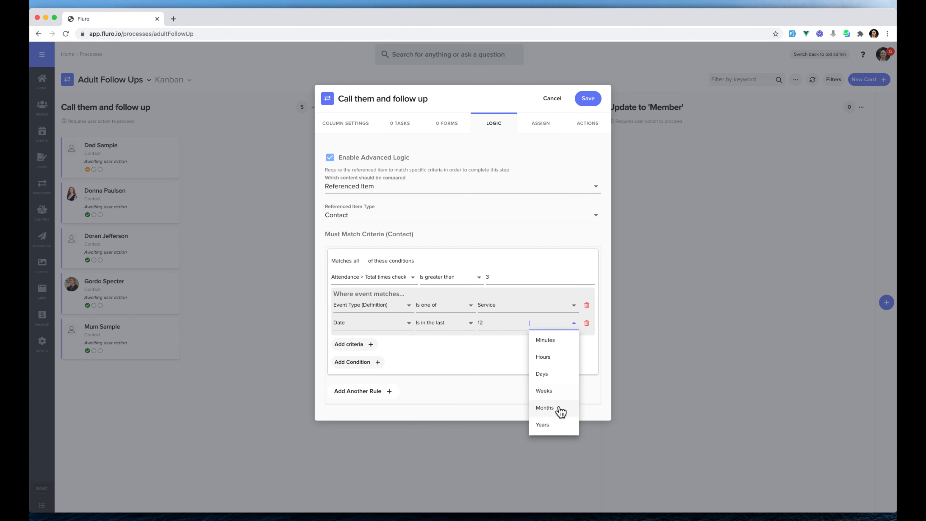
left_click(544, 408)
left_click(587, 98)
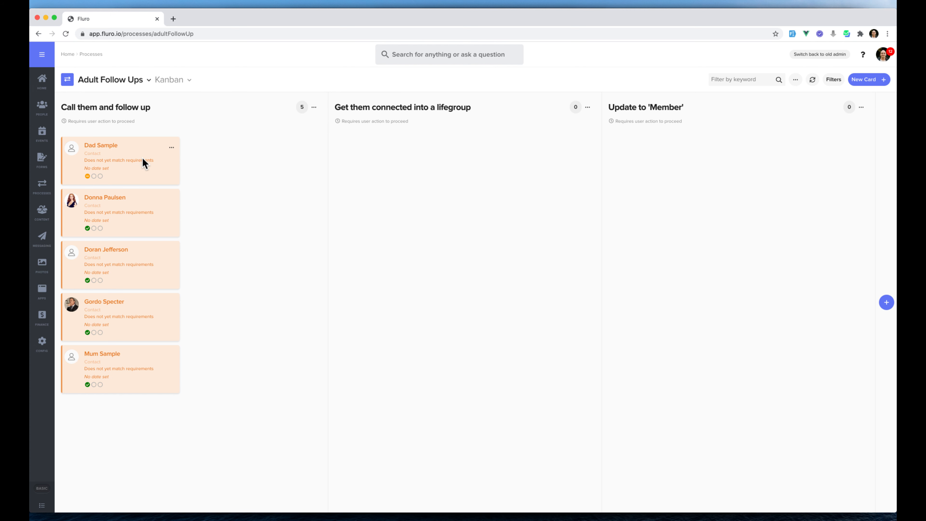
Step: Remove the Date criterion from the logic of the "Call them and follow up" column and save it
left_click(313, 110)
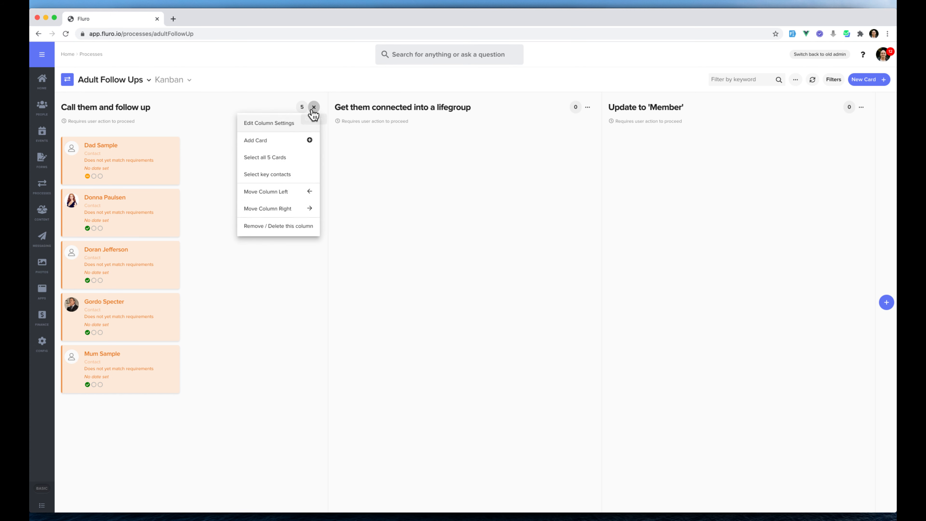
left_click(293, 123)
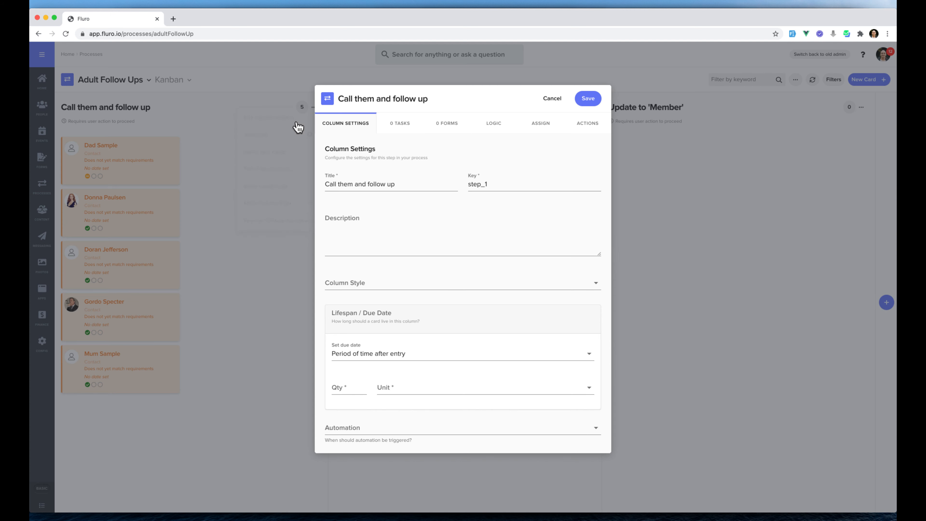
left_click(495, 121)
left_click(586, 323)
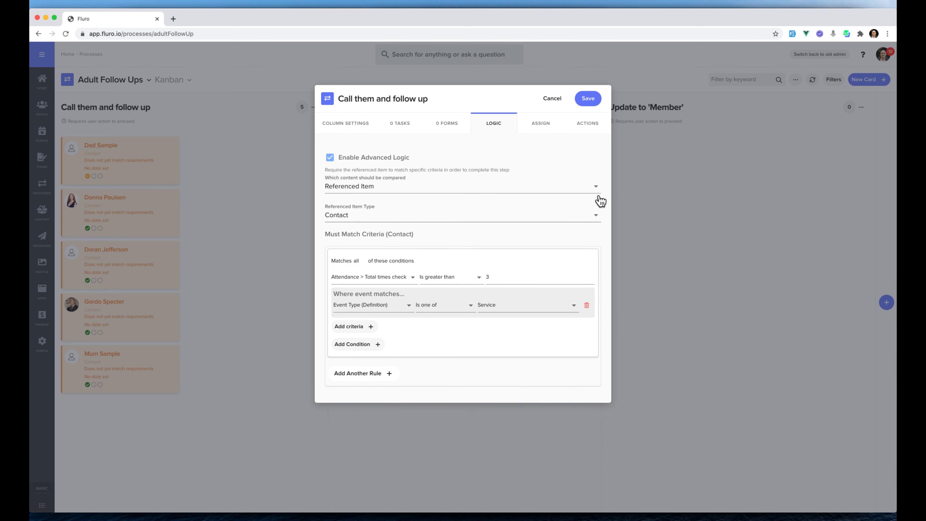
left_click(587, 98)
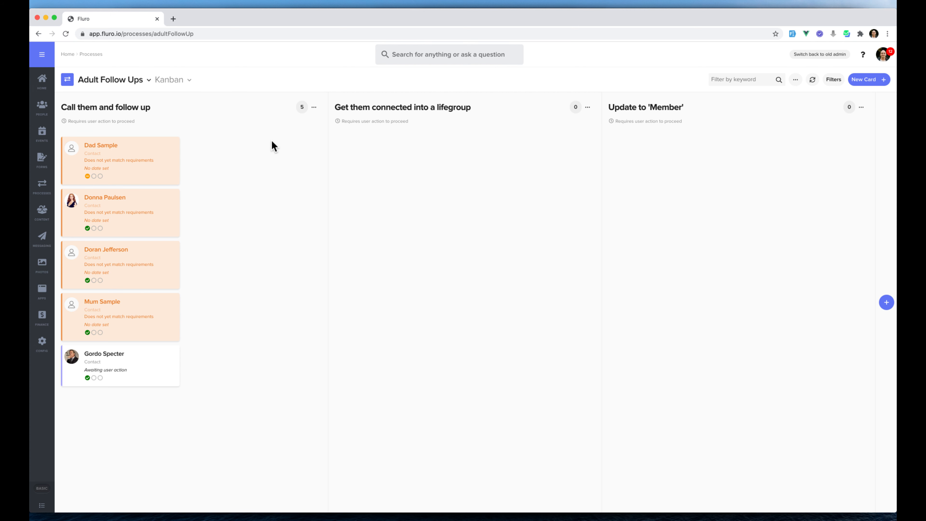
Step: Add a condition that First Name is a specific contact's first name, make the column's rule match any condition, and save it
left_click(315, 108)
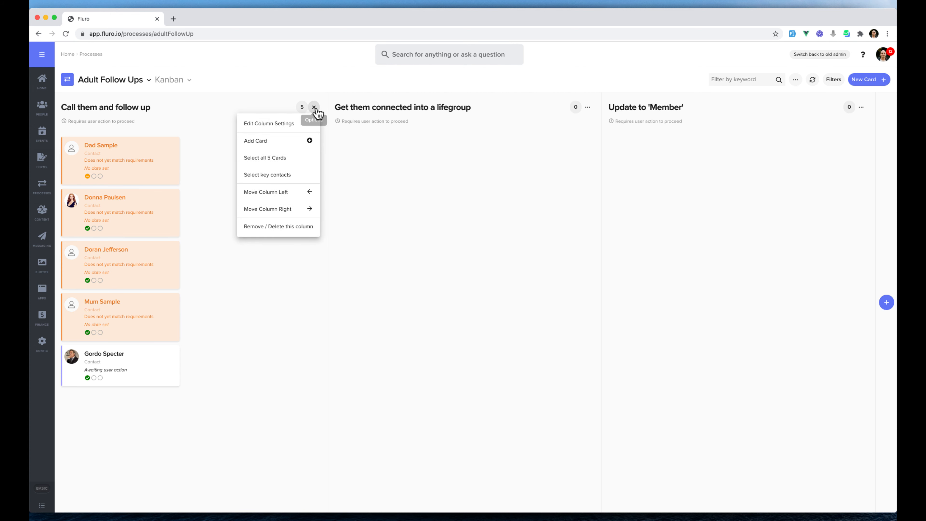
left_click(281, 124)
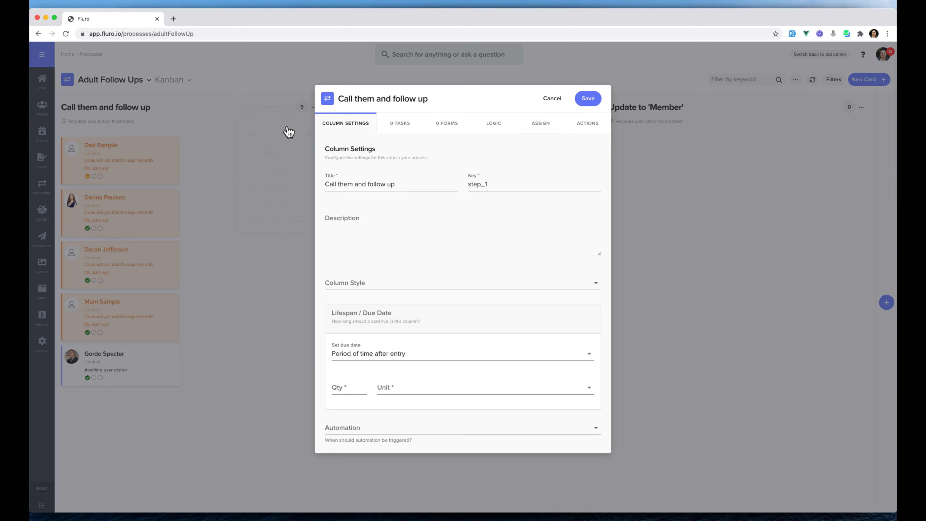
left_click(496, 128)
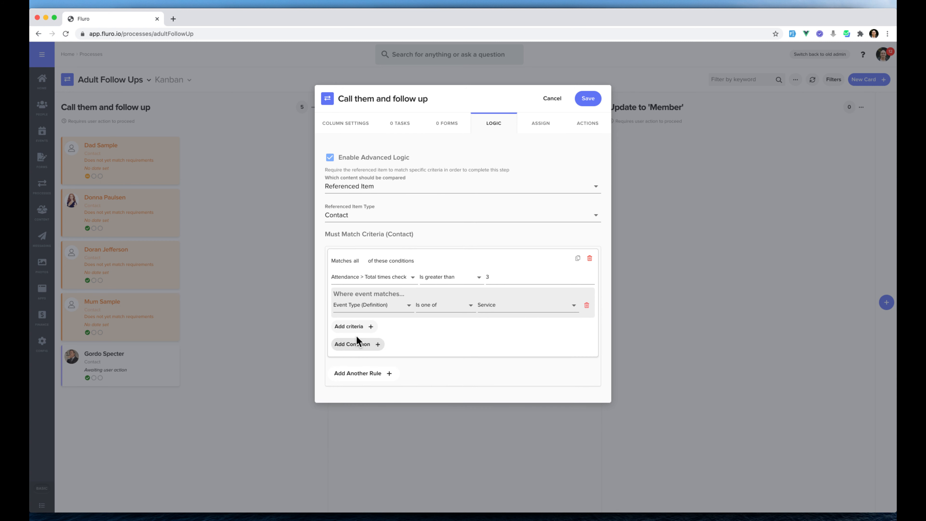
left_click(356, 344)
left_click(398, 342)
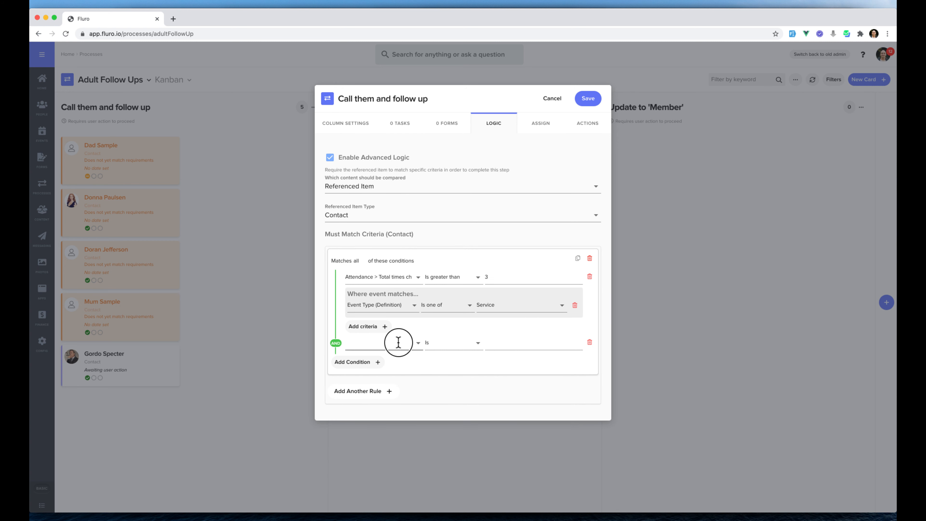
type("first")
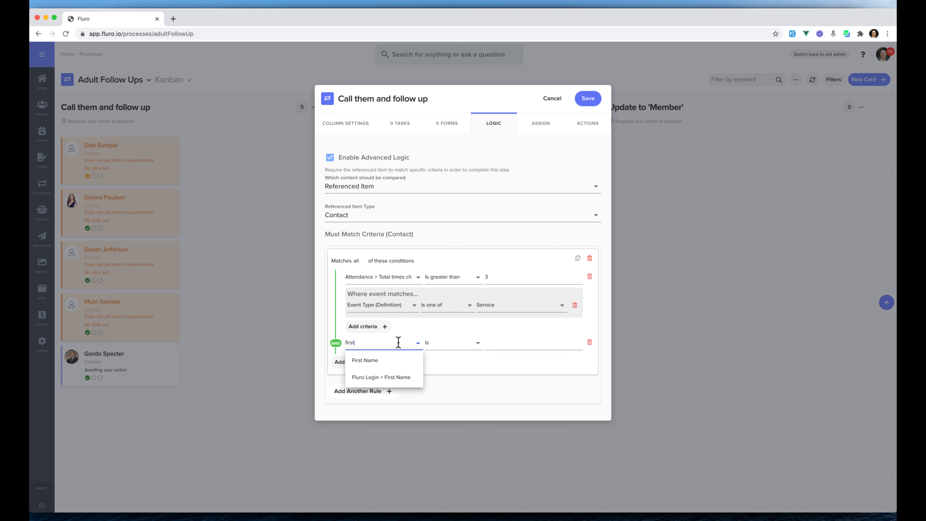
left_click(415, 358)
left_click(499, 344)
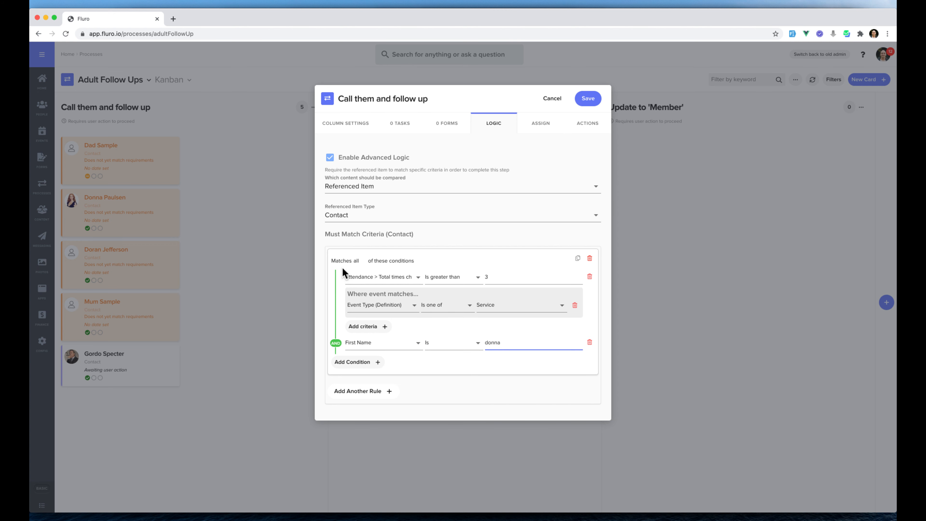
left_click(359, 260)
left_click(588, 98)
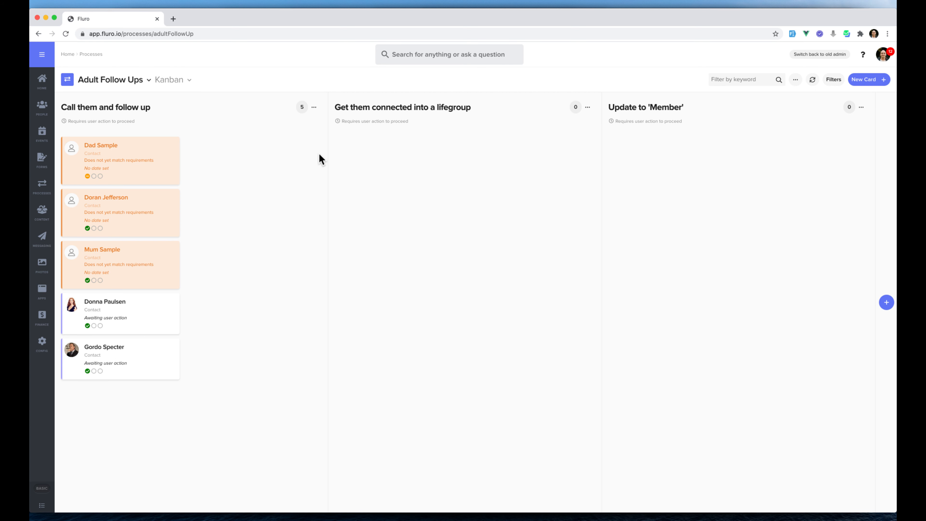
Step: Set the due date of the "Call them and follow up" column to 1 week after entry
left_click(314, 107)
left_click(297, 123)
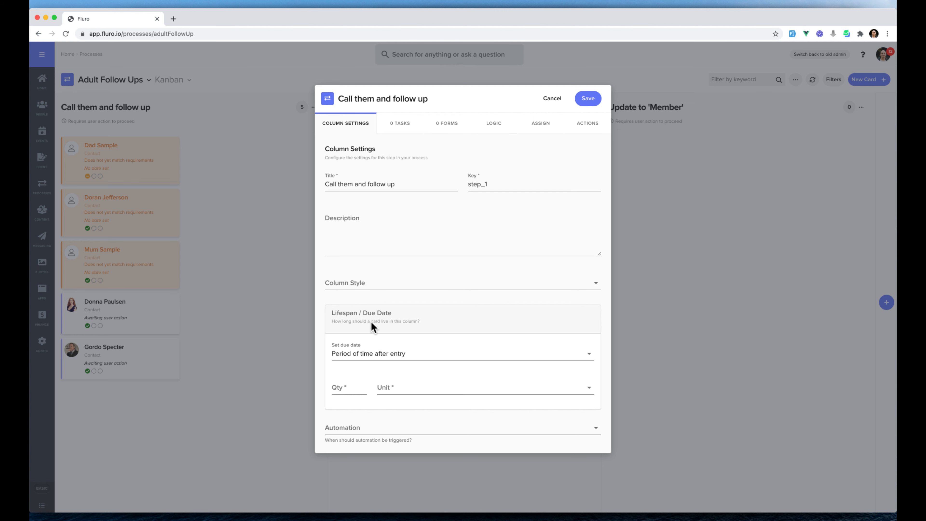
left_click(348, 388)
type("1")
left_click(408, 388)
left_click(427, 369)
scroll(509, 343, "down", 1)
Step: Set the column's due date to fall at 17:59 on Wednesday
left_click(533, 368)
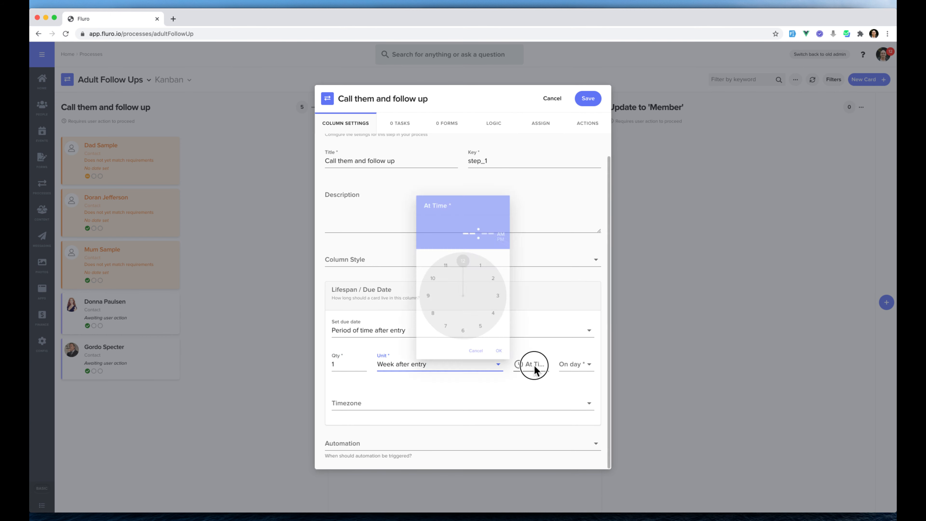
left_click(533, 365)
left_click(484, 342)
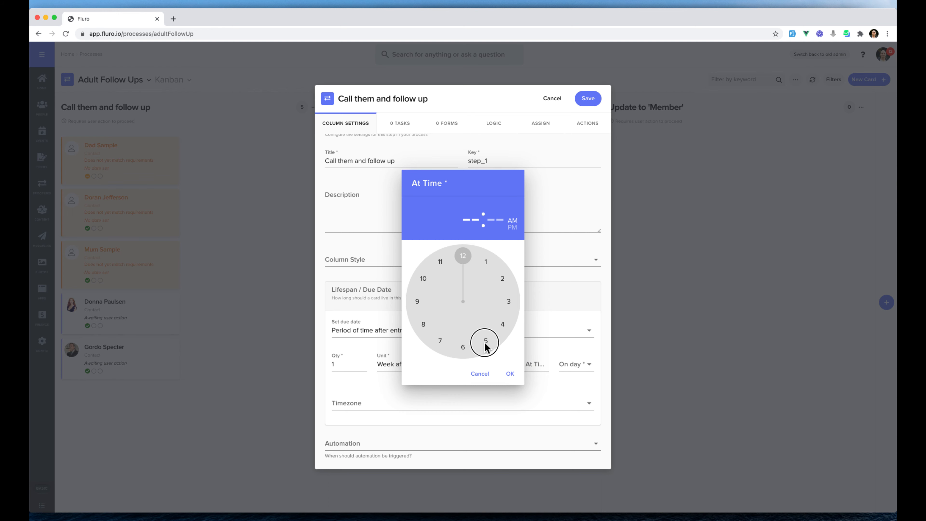
left_click(512, 228)
left_click(459, 256)
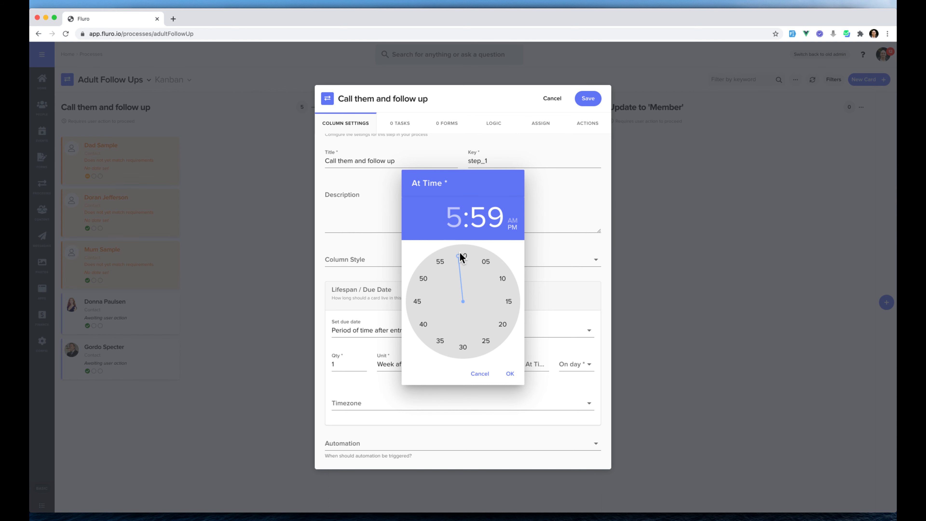
left_click(510, 373)
left_click(576, 363)
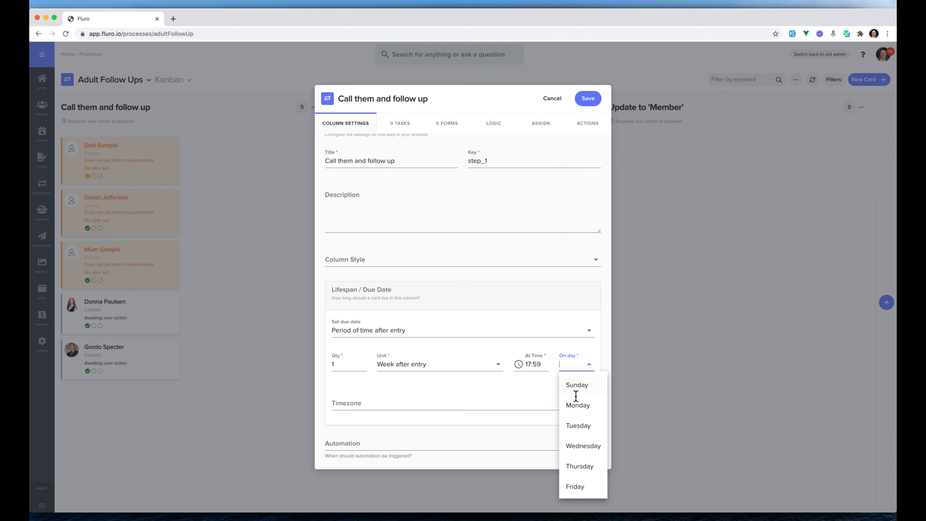
left_click(585, 445)
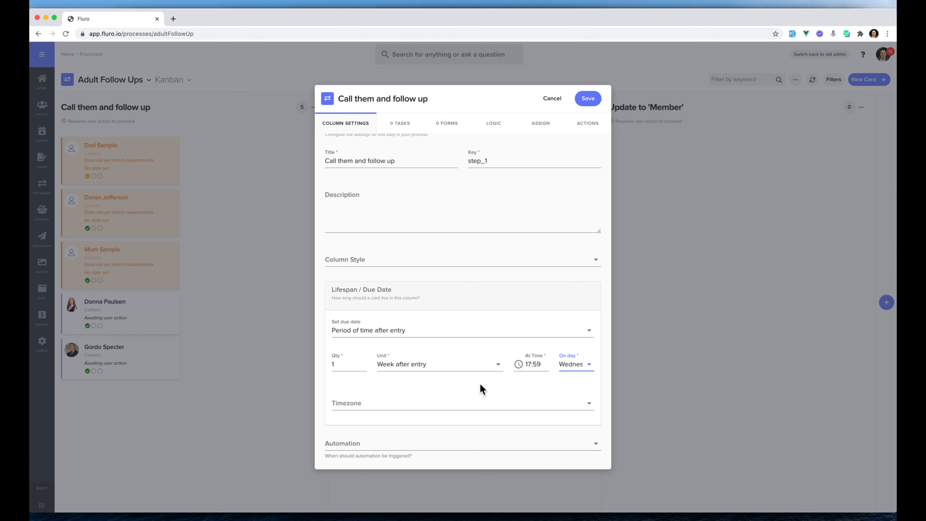
Step: Set the column's automation to Wait until due date with Move Forward on success, and save the column
left_click(425, 442)
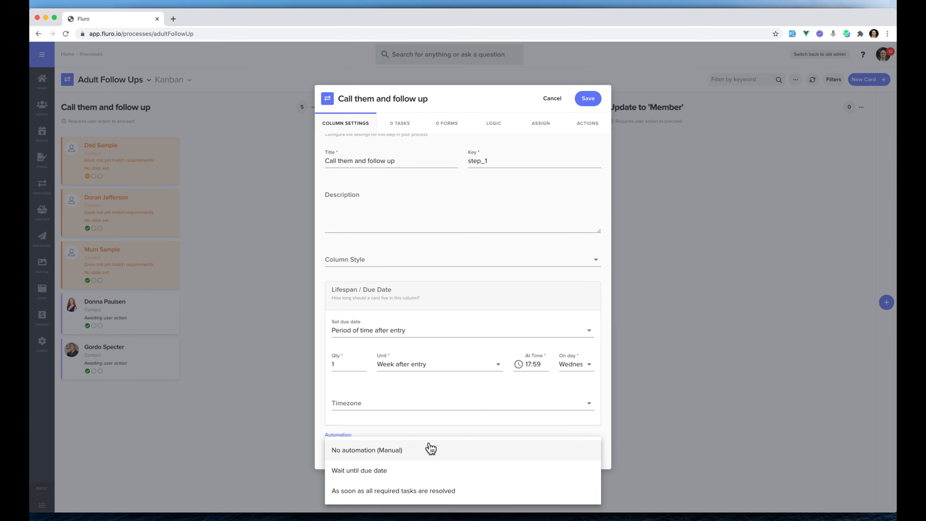
left_click(396, 474)
scroll(485, 431, "down", 4)
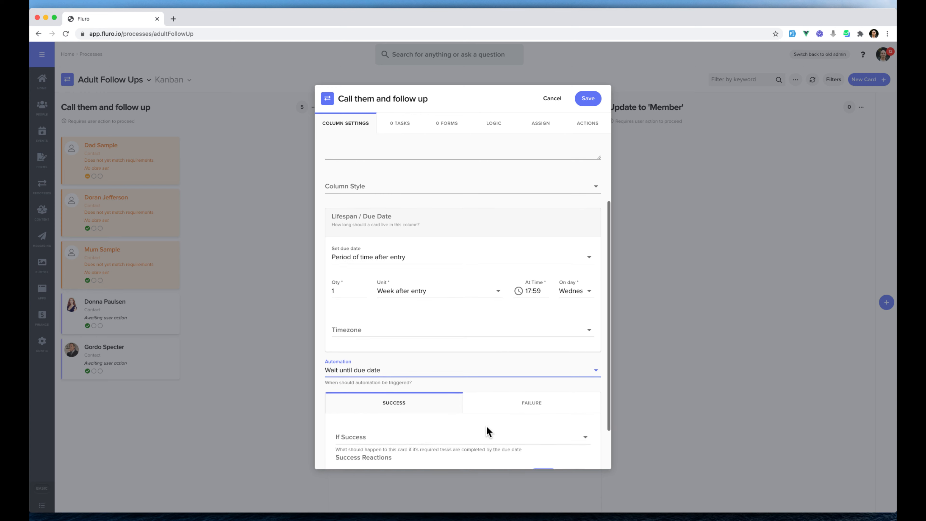
left_click(401, 383)
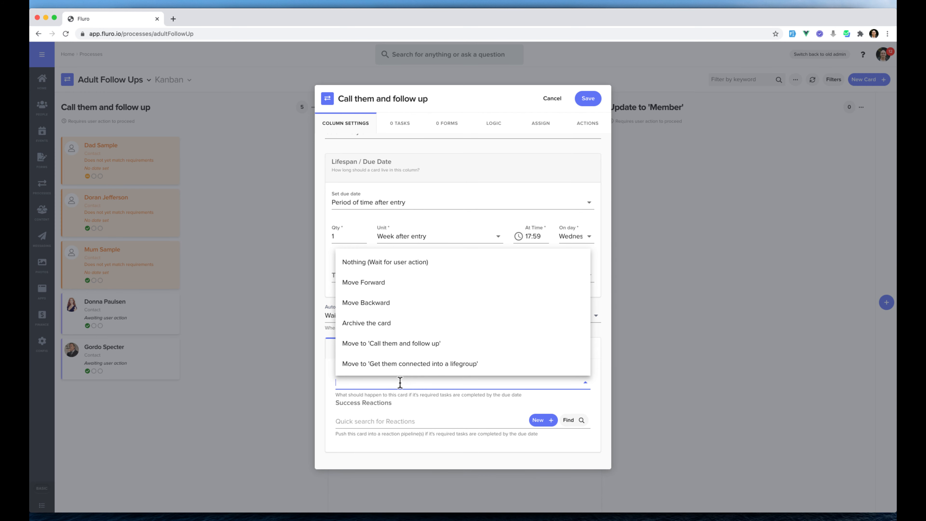
left_click(398, 282)
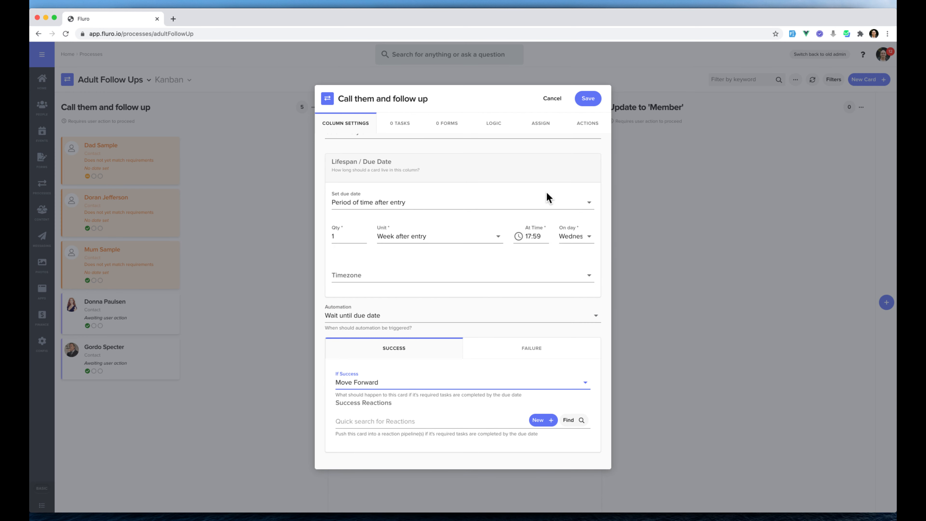
left_click(587, 98)
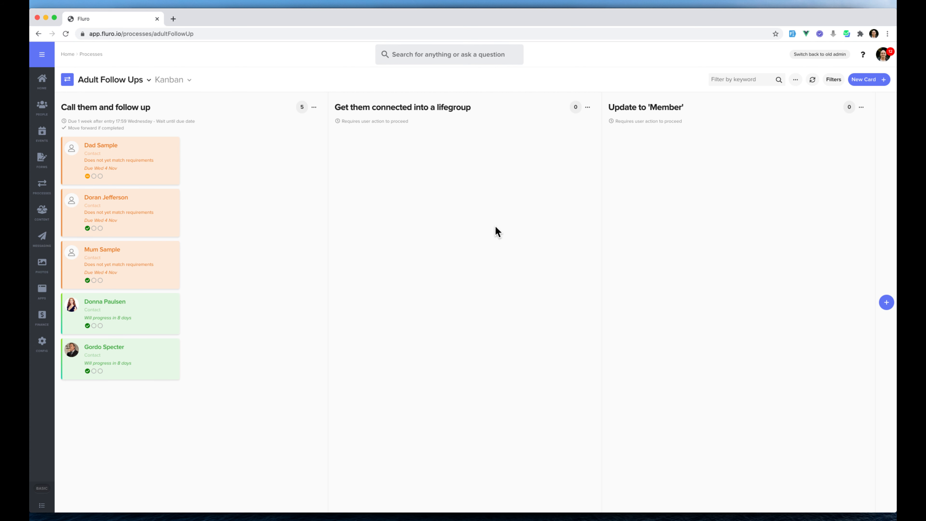
Step: Change the automation of the "Call them and follow up" column to As soon as all required tasks are resolved, and save it
left_click(314, 107)
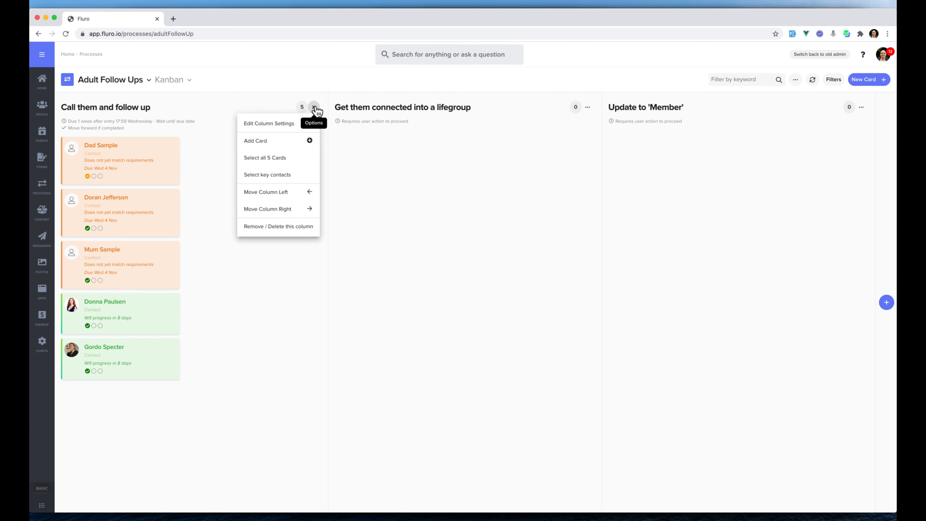
left_click(291, 124)
scroll(459, 314, "down", 5)
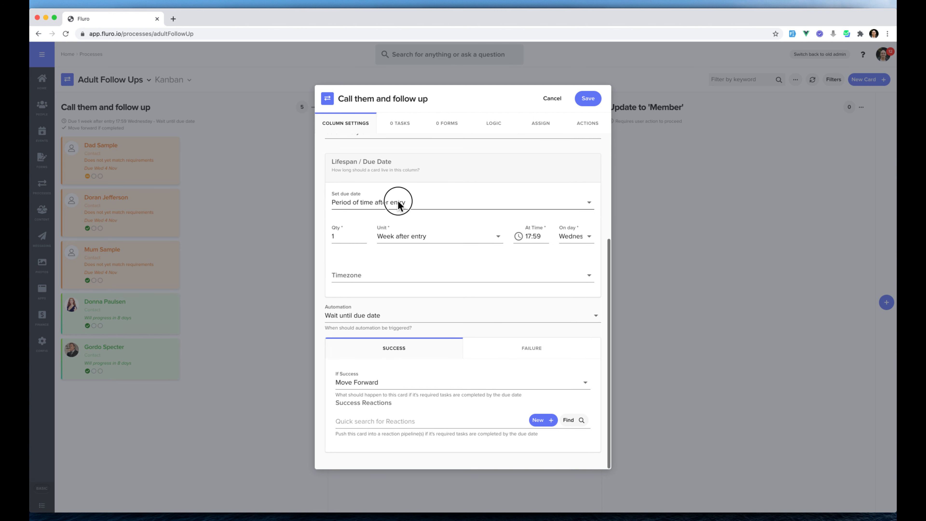
left_click(398, 205)
left_click(377, 316)
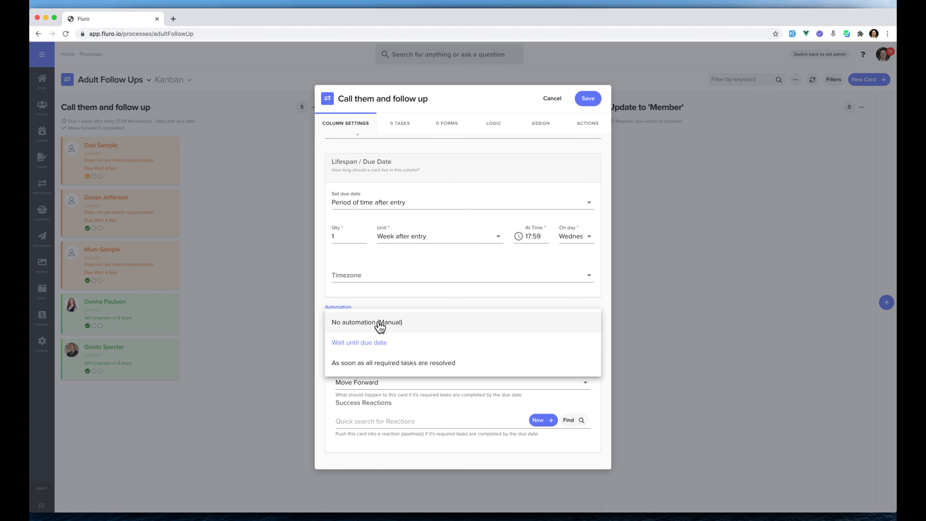
left_click(393, 363)
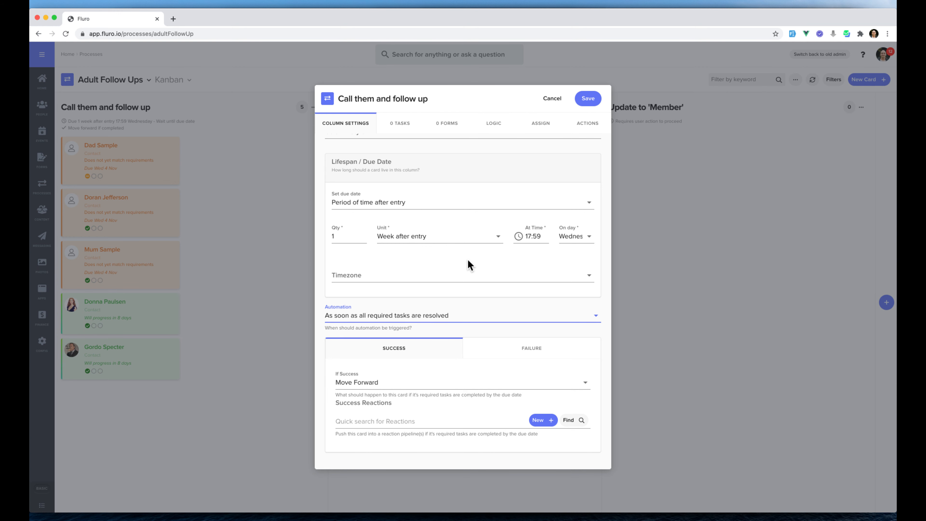
left_click(594, 99)
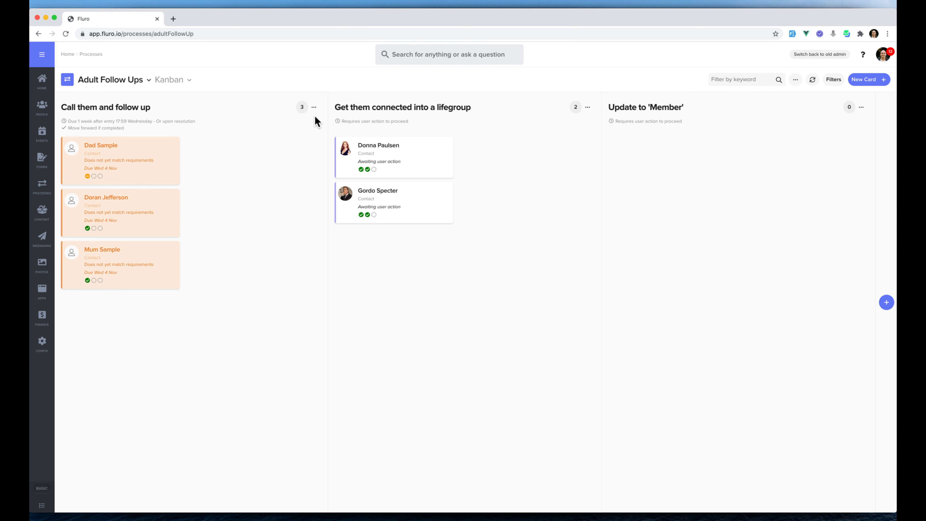
Step: Add a blank condition to the existing rule in the "Call them and follow up" column's logic, plus a second rule
left_click(314, 108)
left_click(292, 124)
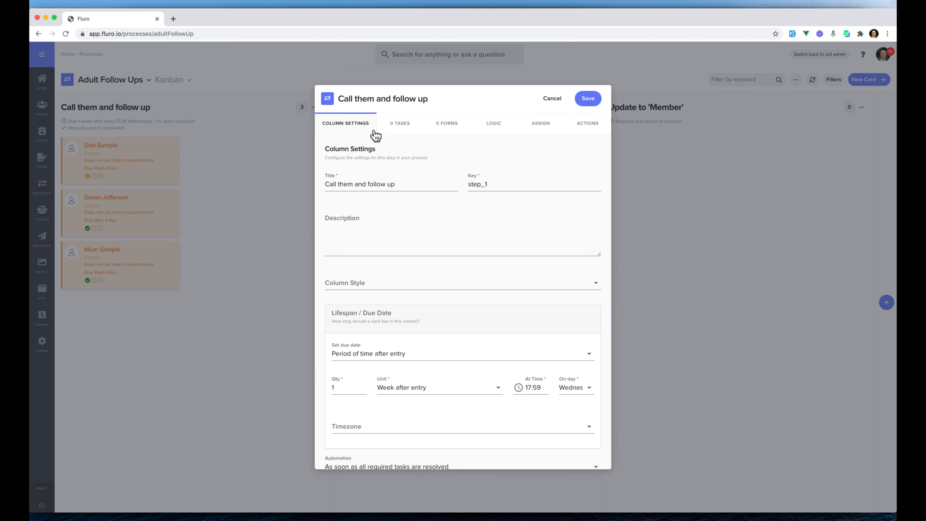
left_click(494, 124)
left_click(354, 362)
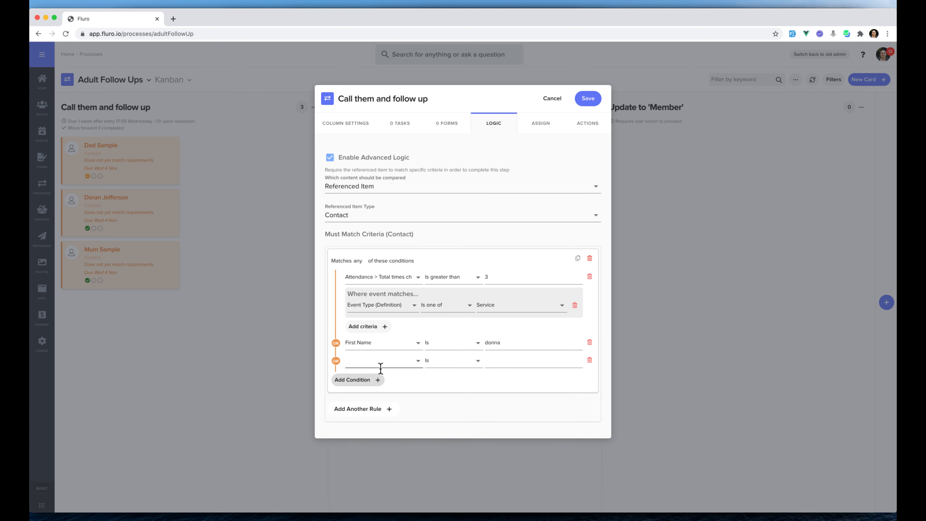
left_click(374, 408)
scroll(463, 386, "down", 3)
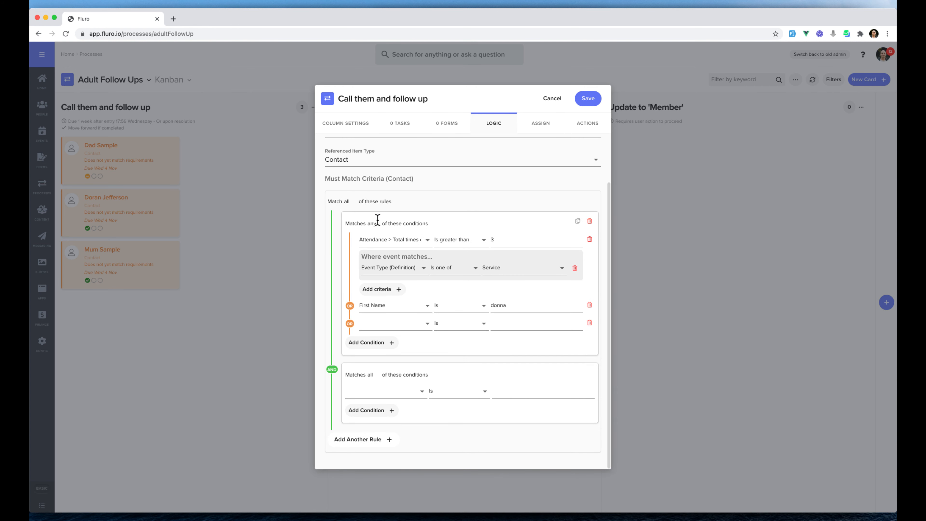
left_click(400, 328)
scroll(411, 376, "down", 10)
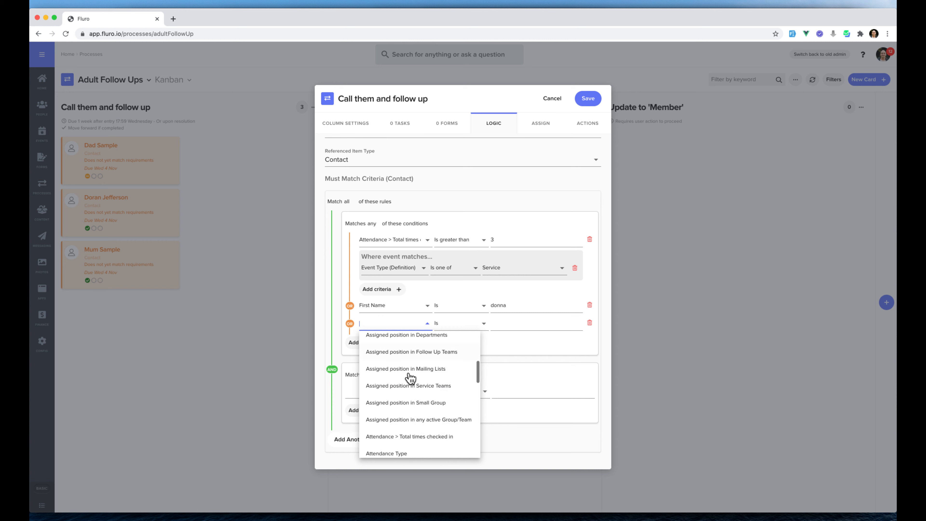
scroll(410, 378, "down", 10)
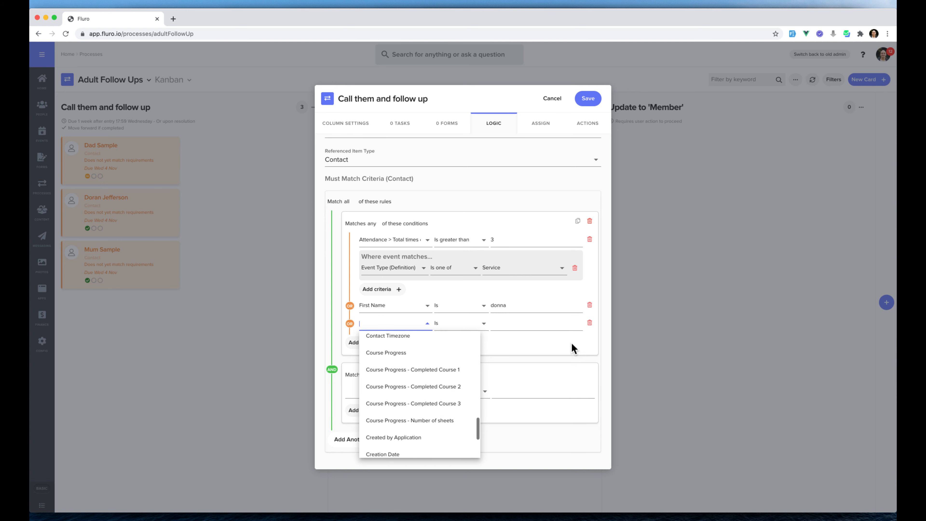
left_click(571, 352)
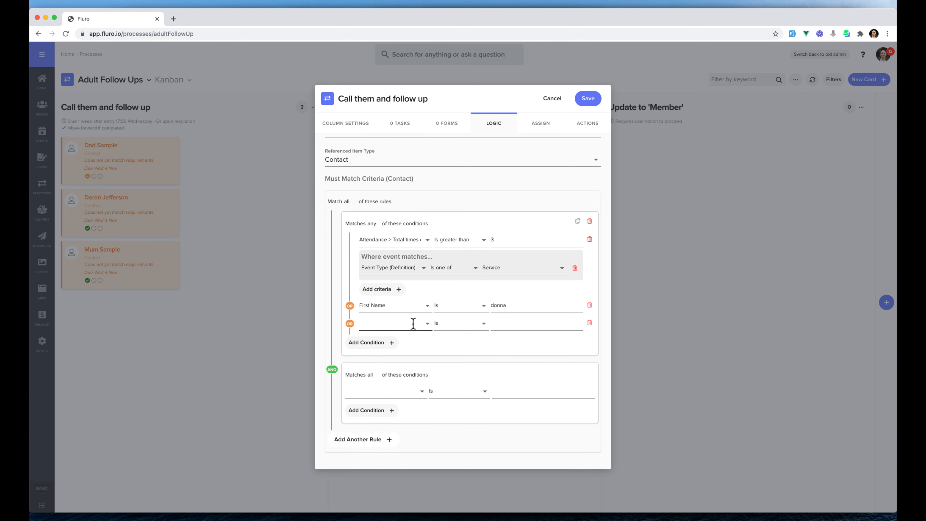